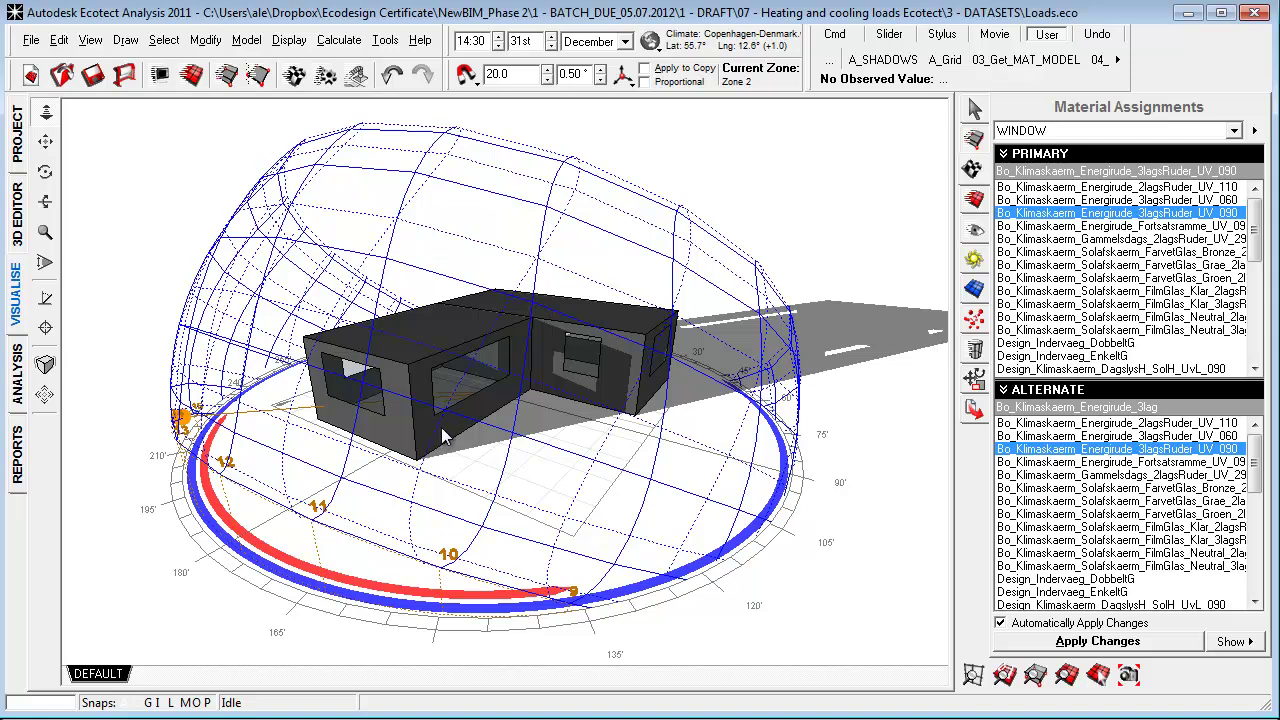
Orbit the L-shaped building under the sun-path dome to view it from another side
mouse_move(429, 434)
right_down()
mouse_move(413, 452)
mouse_move(430, 418)
mouse_move(410, 410)
right_up()
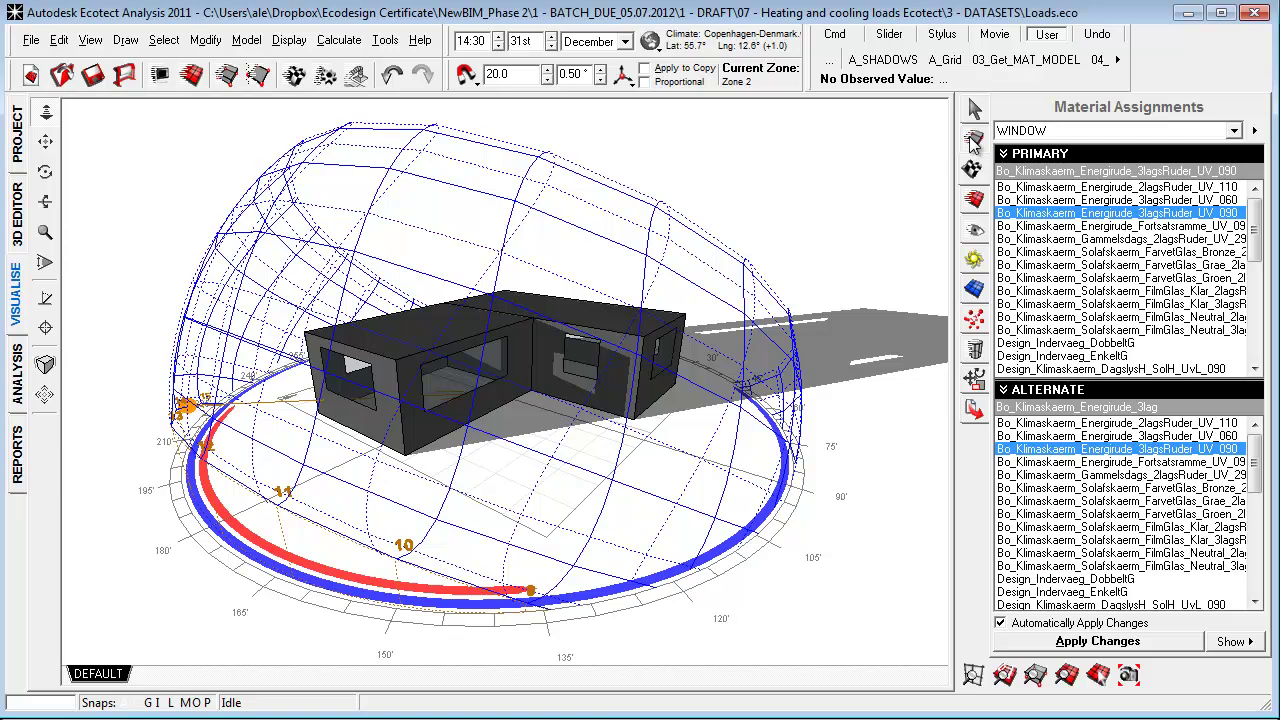
Show the zone list (Outside, Zone 1, Zone 2) and orbit to a higher viewpoint
click(974, 140)
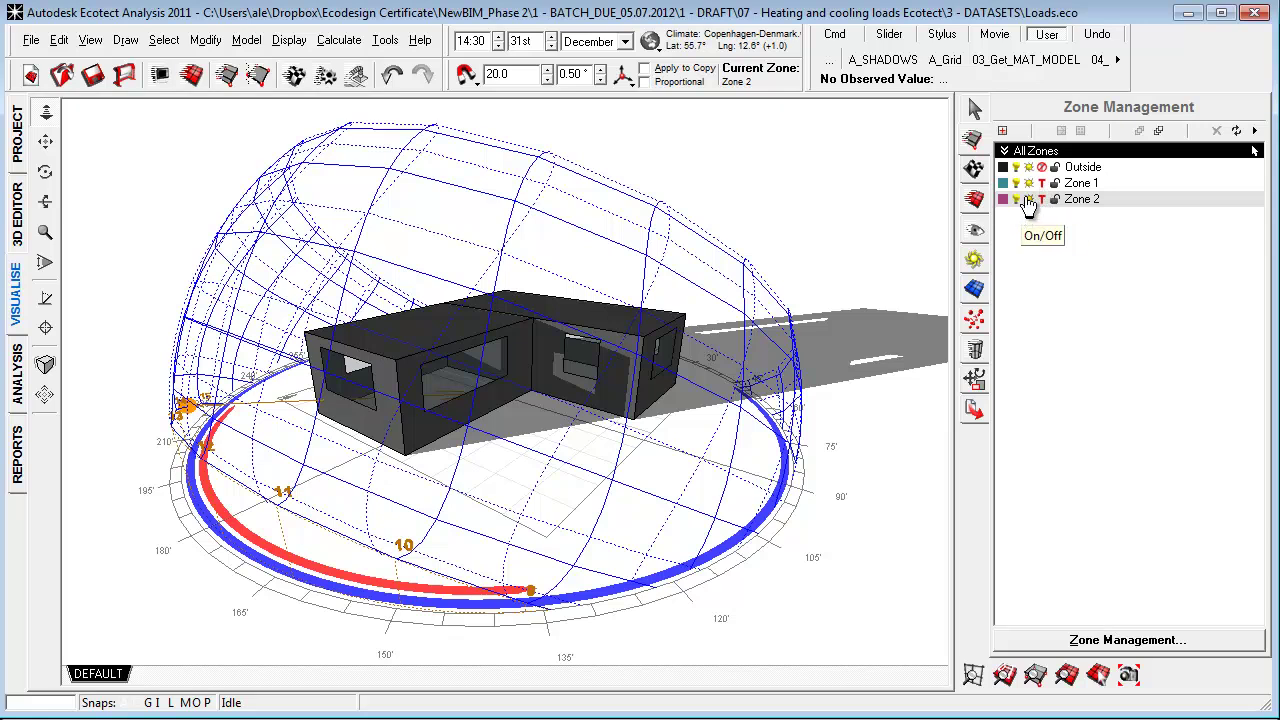
right_drag(345, 431, 367, 418)
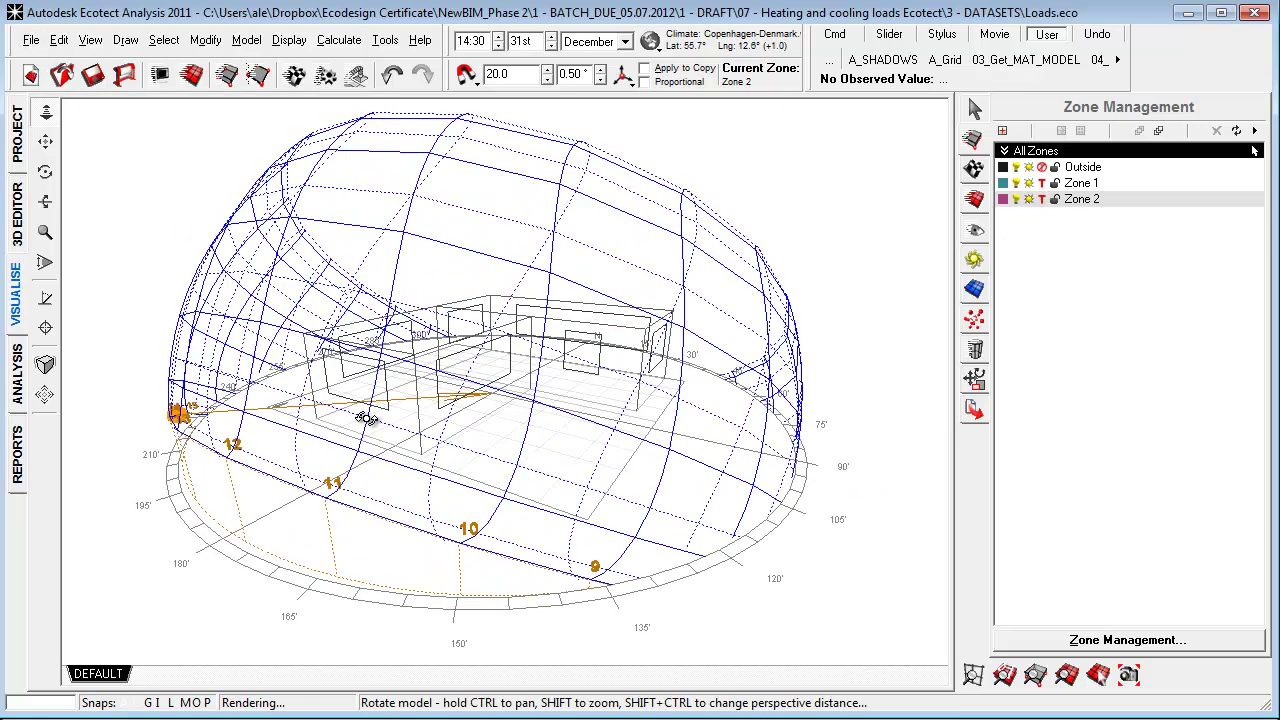
Keep the Localisation unit settings for this session only and switch to the 3D Editor
click(30, 41)
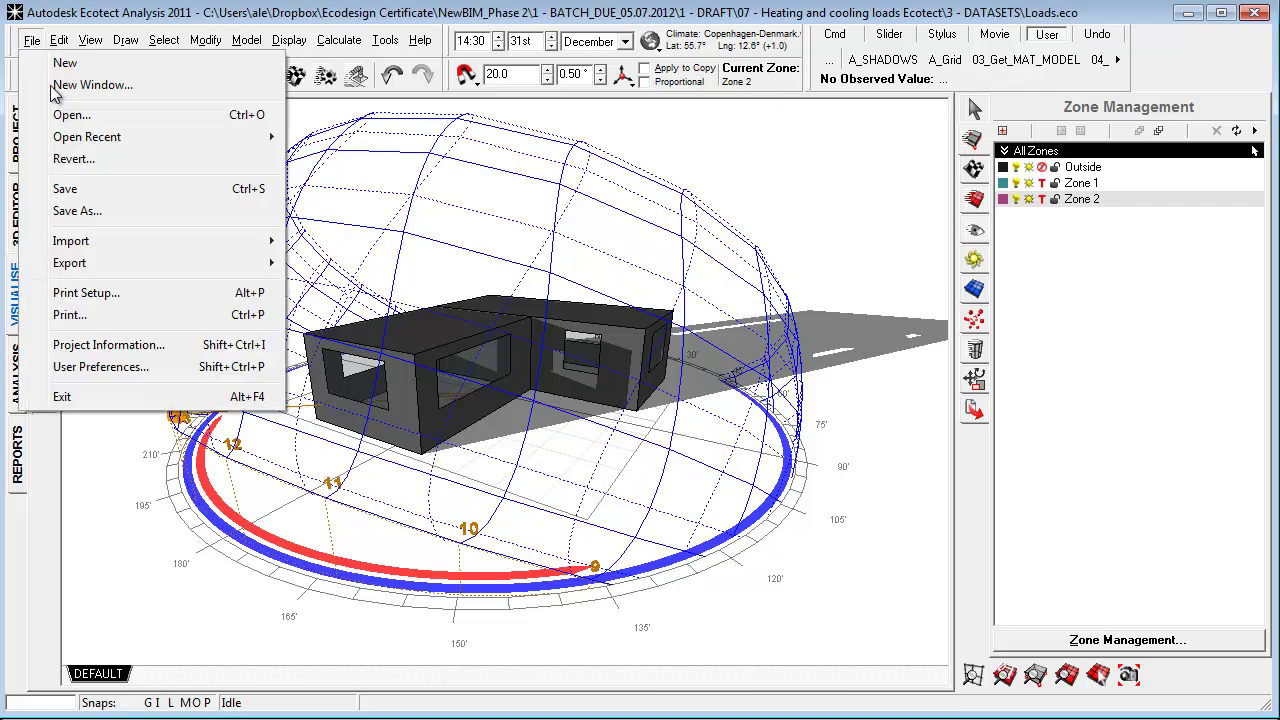
click(115, 370)
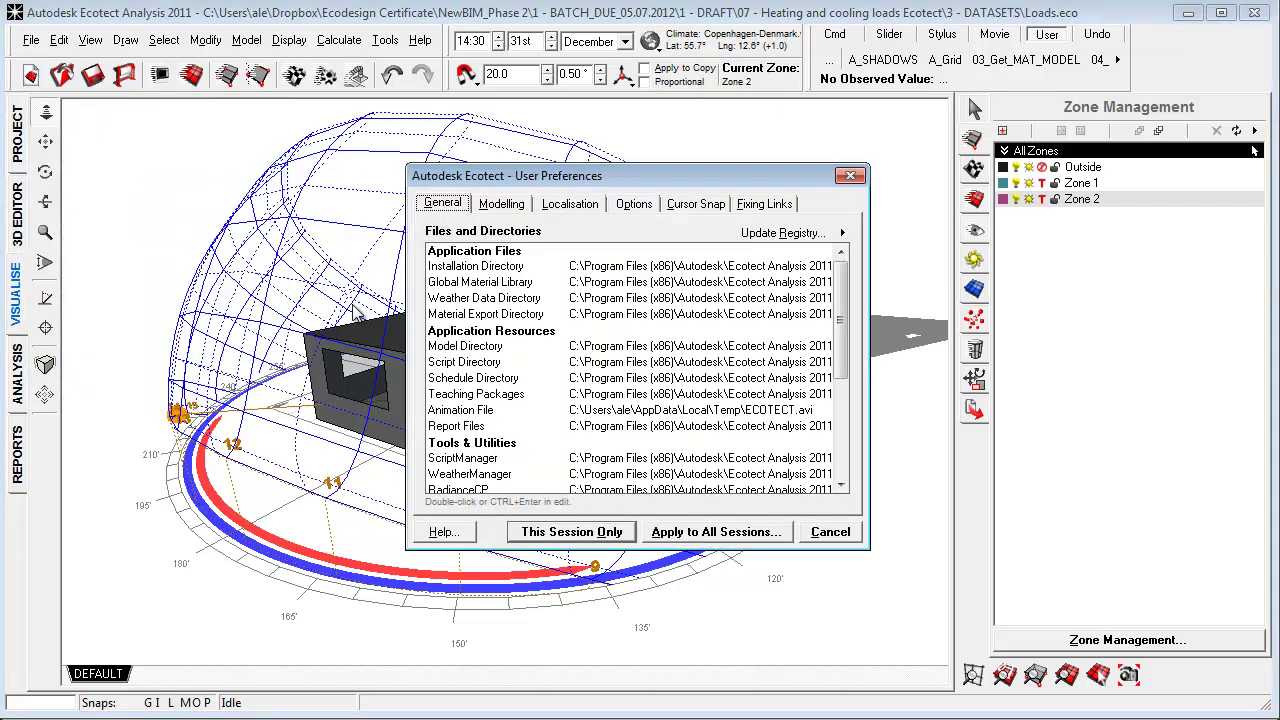
click(588, 205)
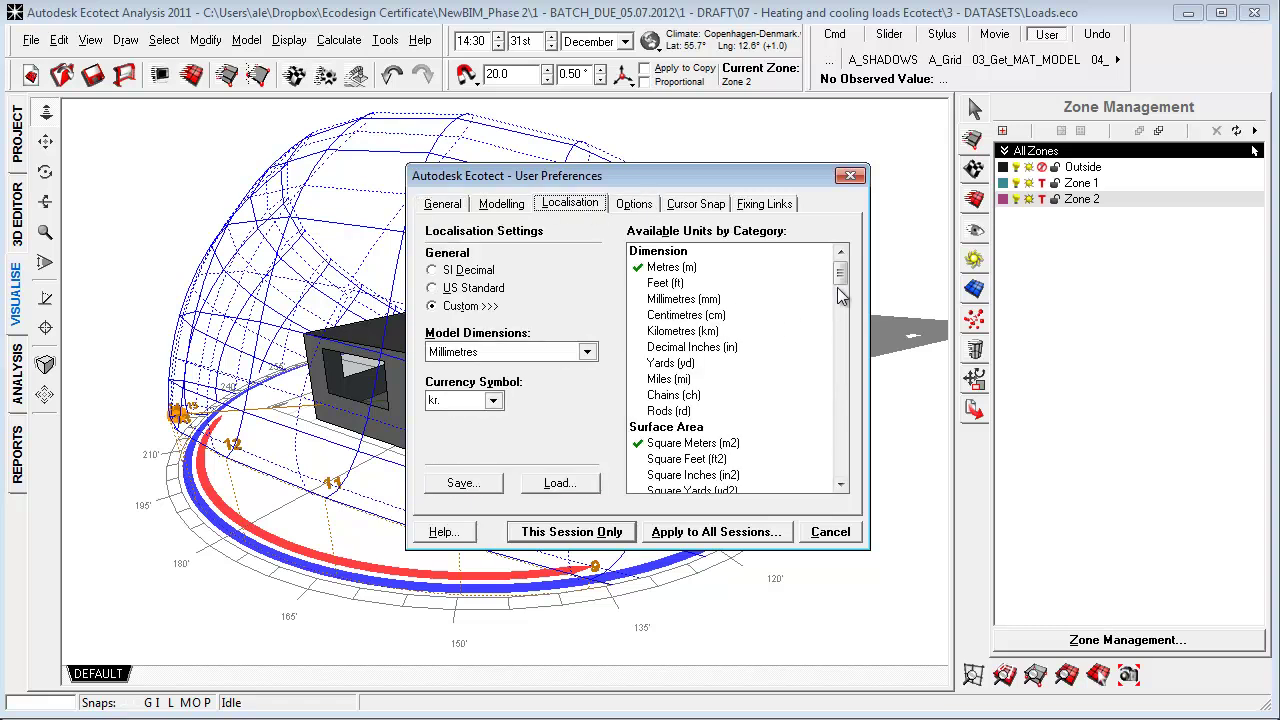
drag(841, 278, 841, 357)
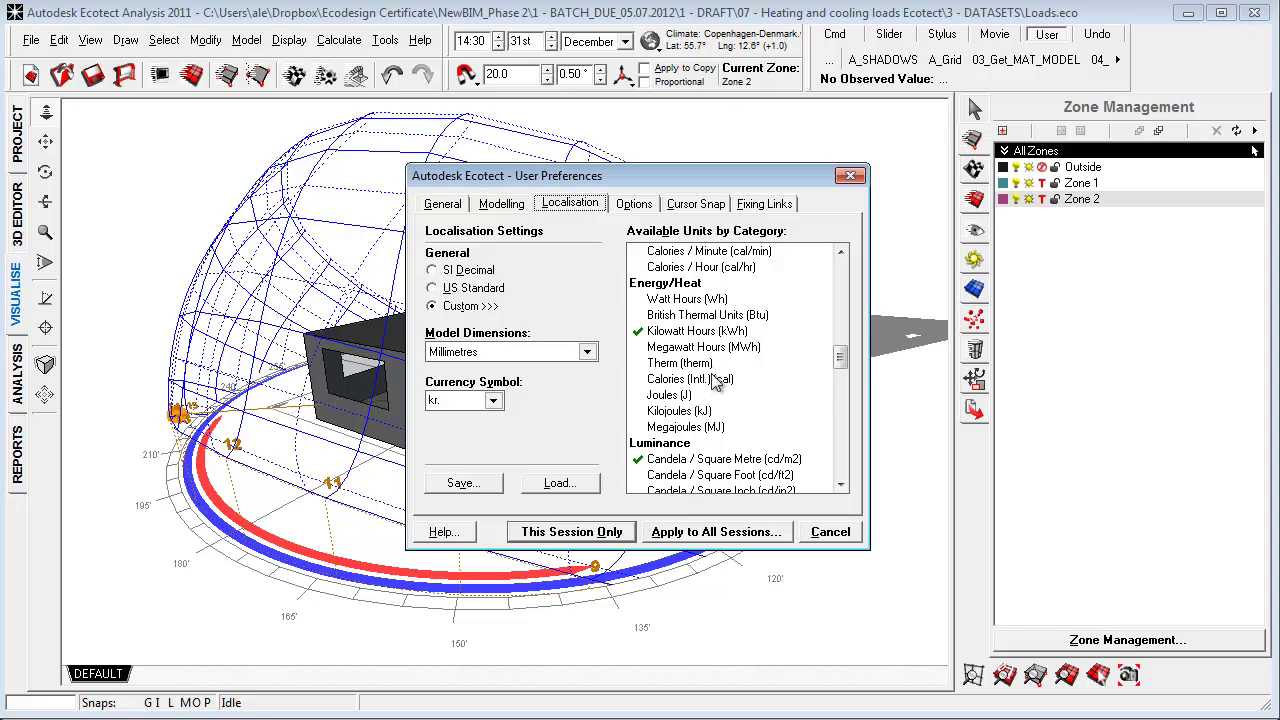
click(600, 535)
click(15, 226)
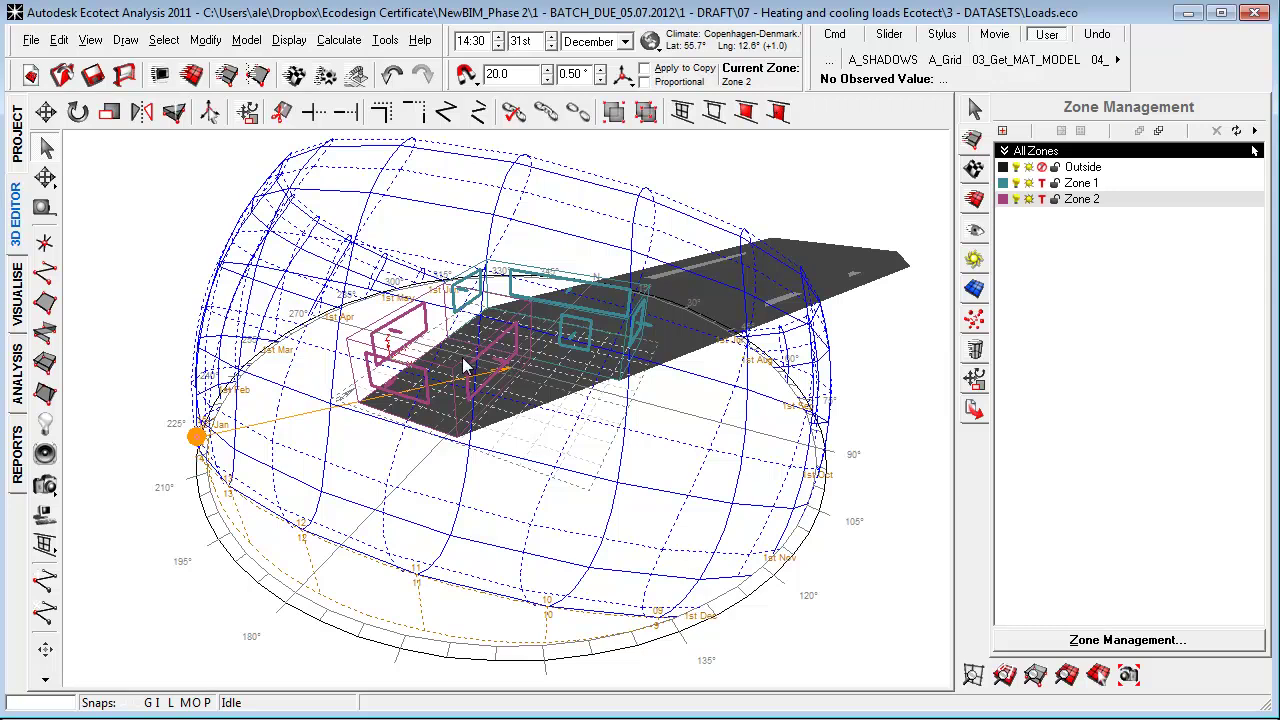
Show the material assignments and select all Panels elements in the model
click(974, 199)
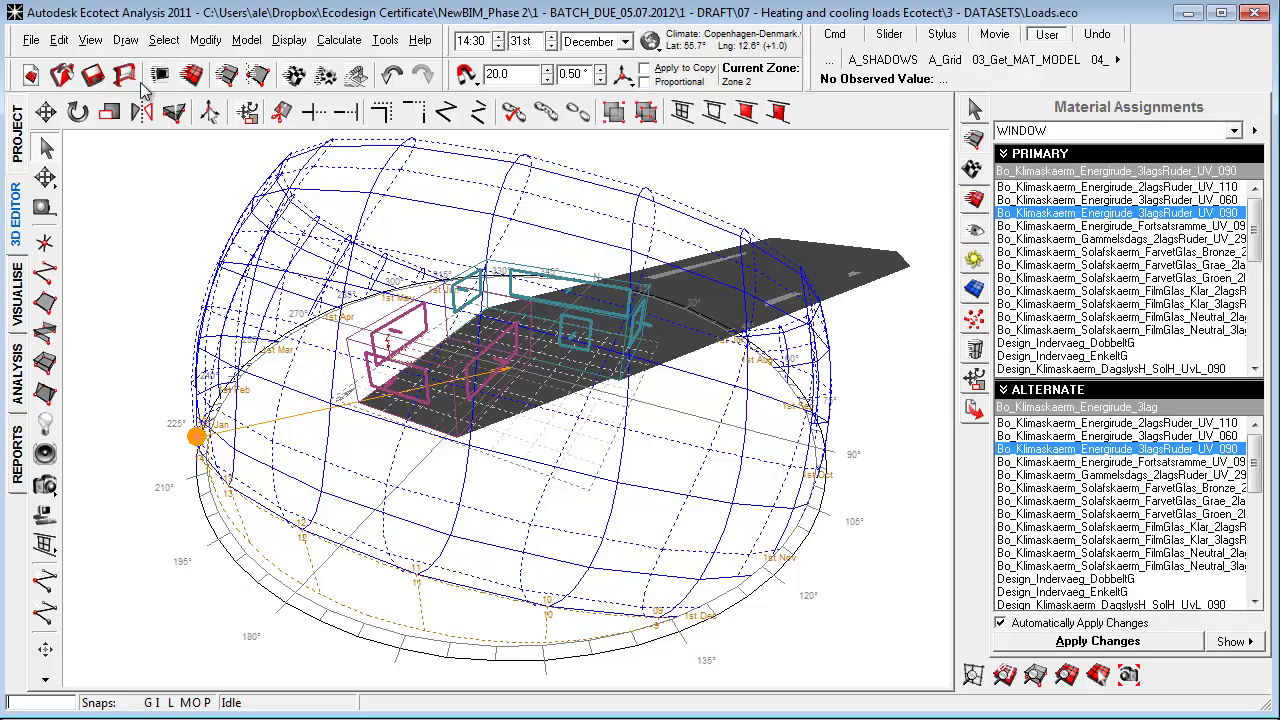
click(165, 40)
mouse_move(283, 310)
click(429, 458)
Inspect the window glazing's admittance, solar heat gain and visible transmittance properties
right_click(1070, 222)
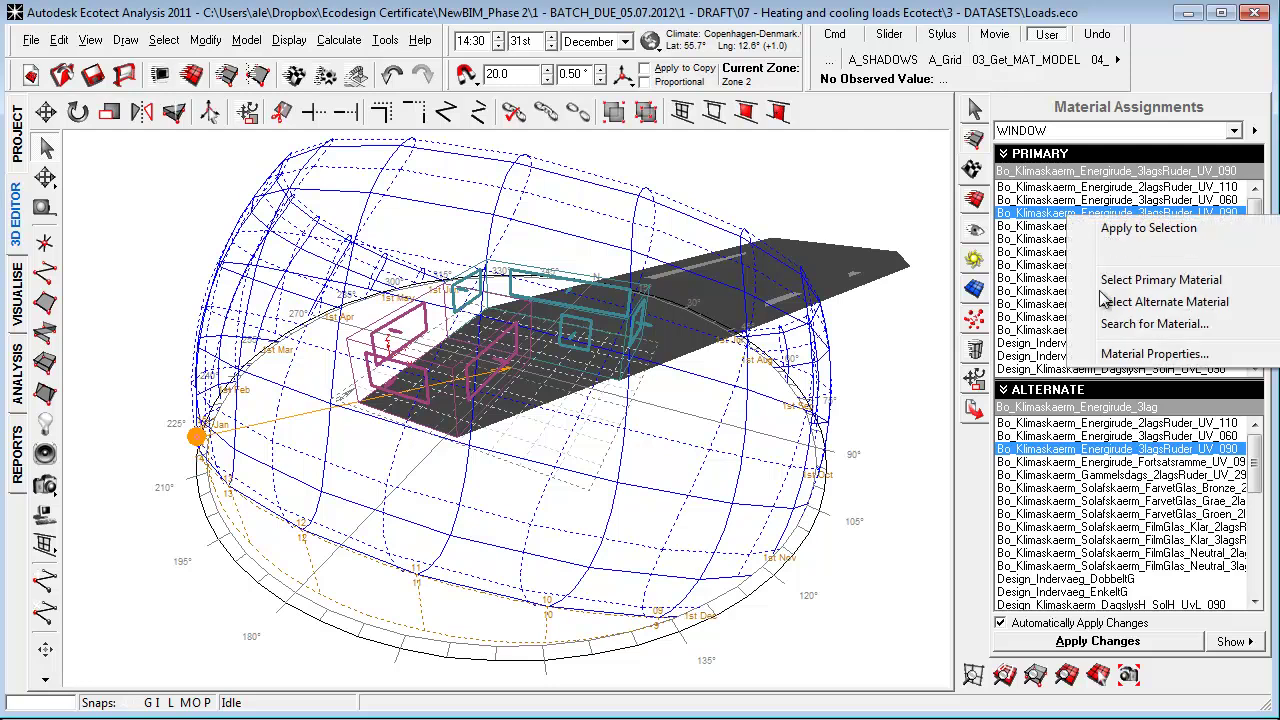
click(1130, 347)
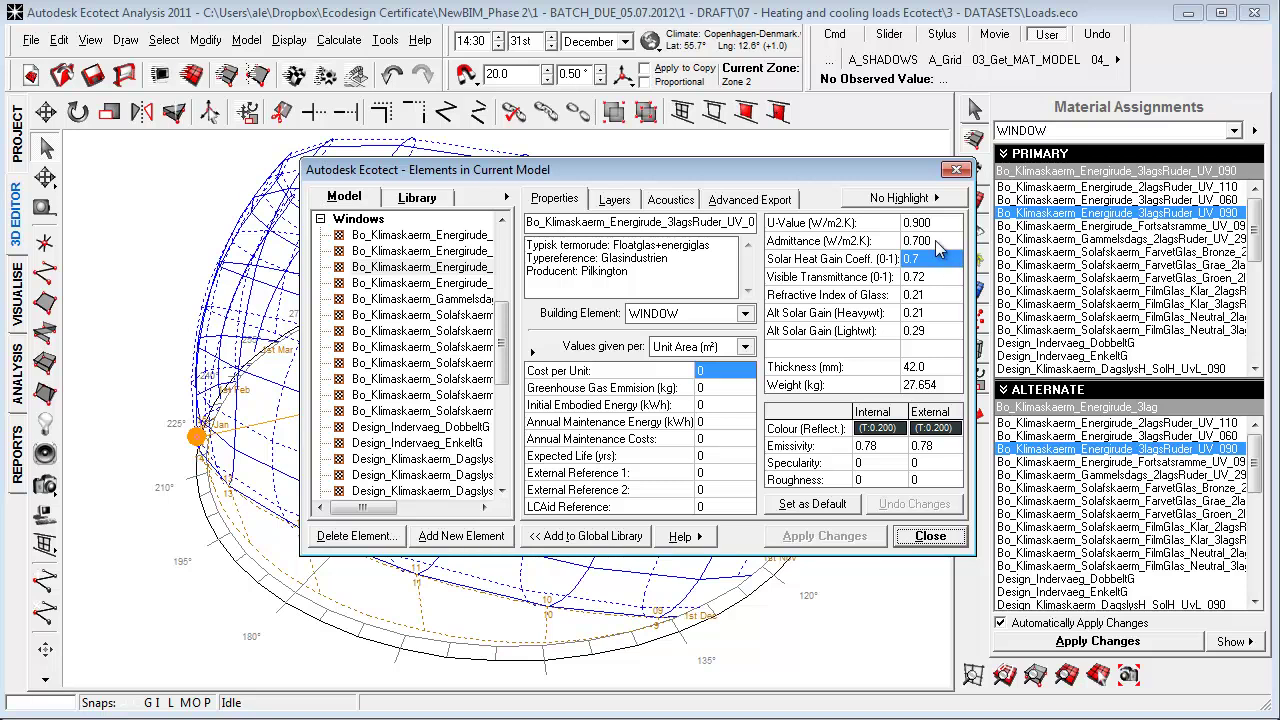
click(940, 248)
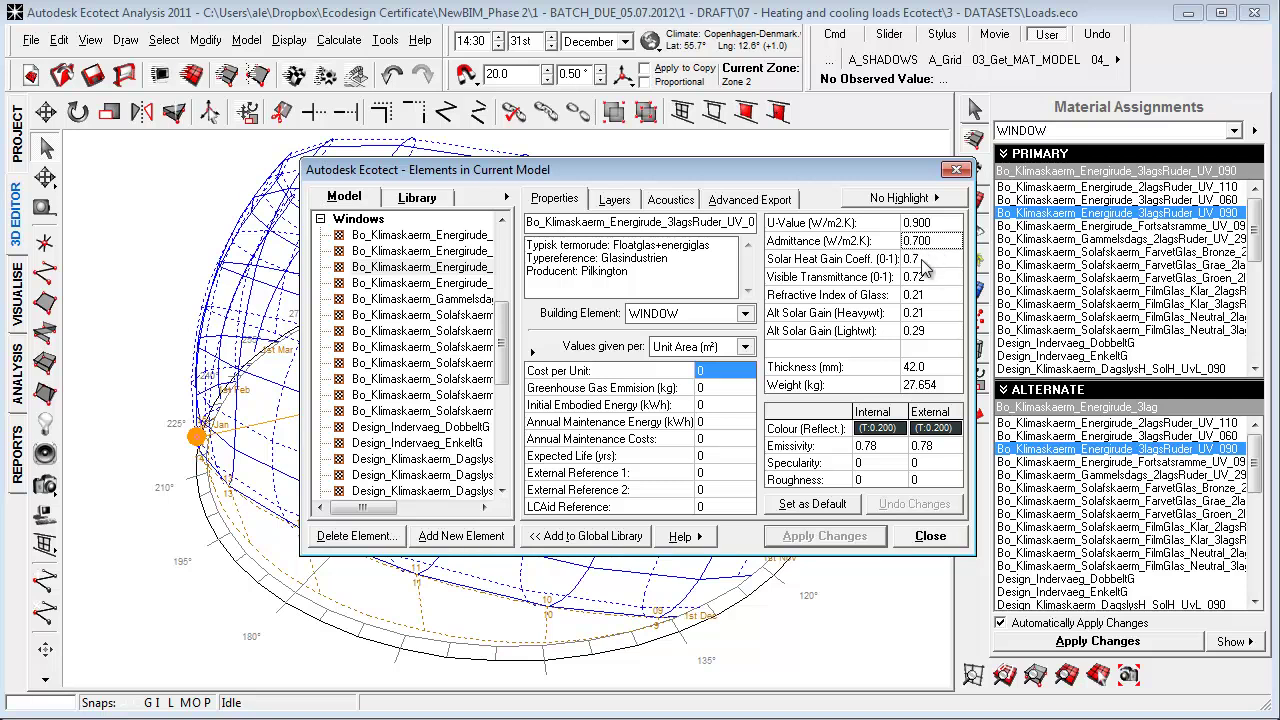
click(931, 262)
click(937, 279)
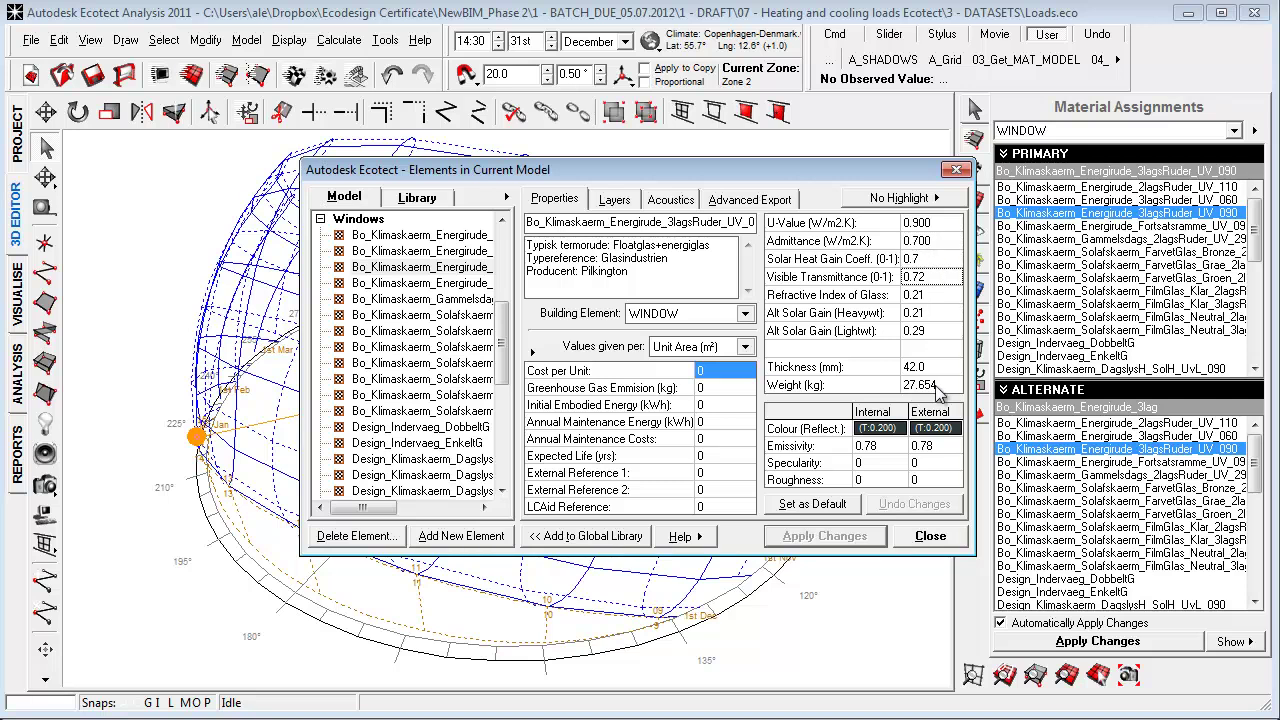
Set the glazing's visible transmittance to 0.839 for both surfaces
click(935, 430)
click(965, 430)
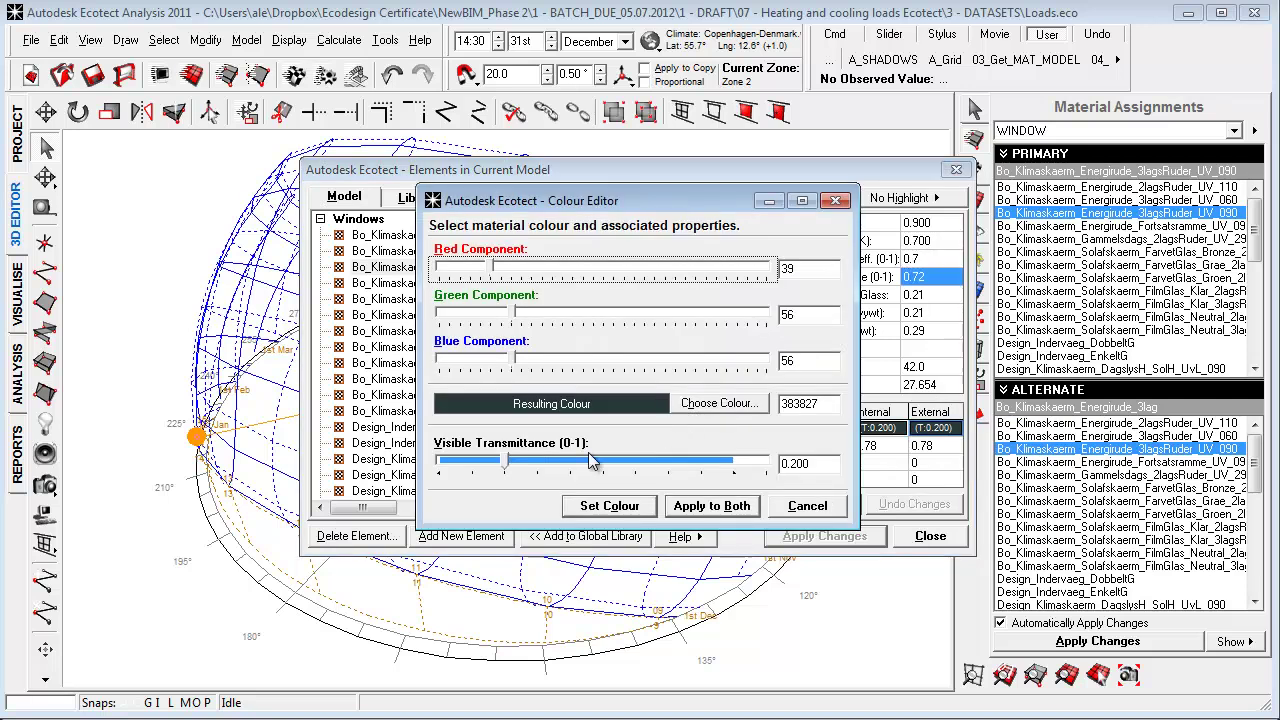
click(507, 462)
drag(507, 462, 718, 463)
click(708, 506)
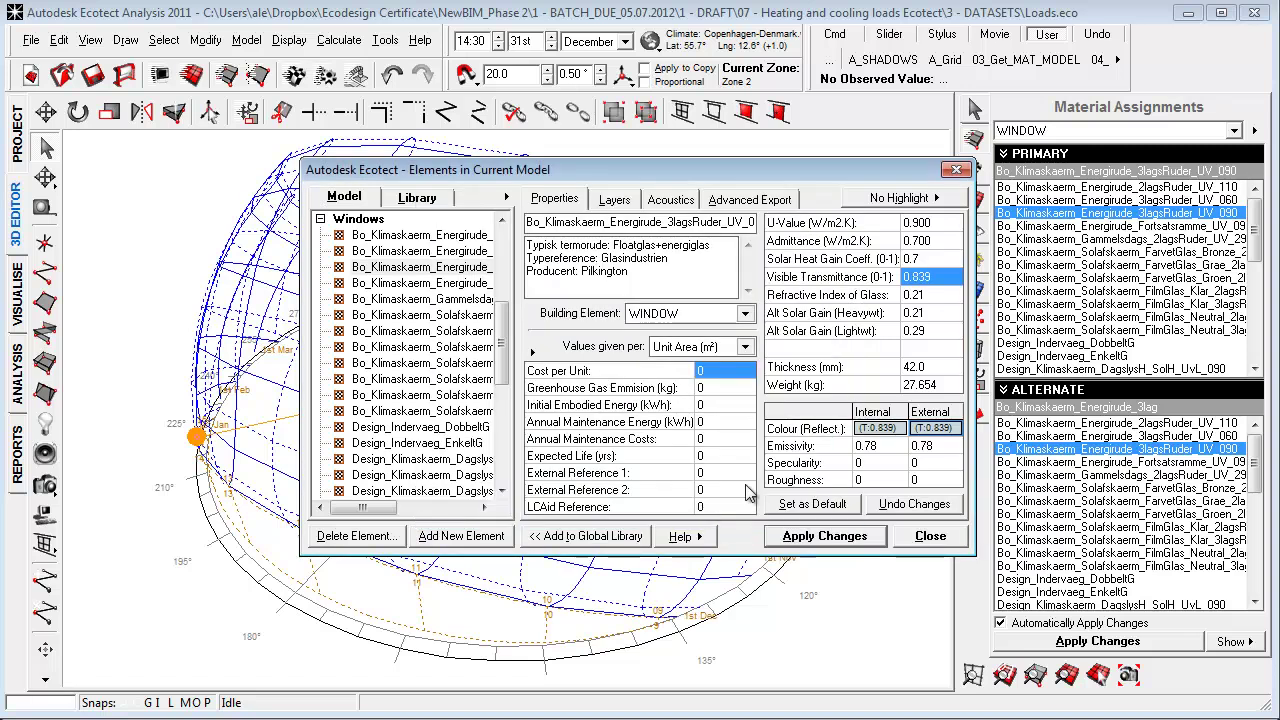
key(Escape)
Switch to the Visualise view, then orbit and pan around the model
key(F8)
mouse_move(341, 356)
middle_down()
mouse_move(443, 346)
mouse_move(500, 371)
middle_up()
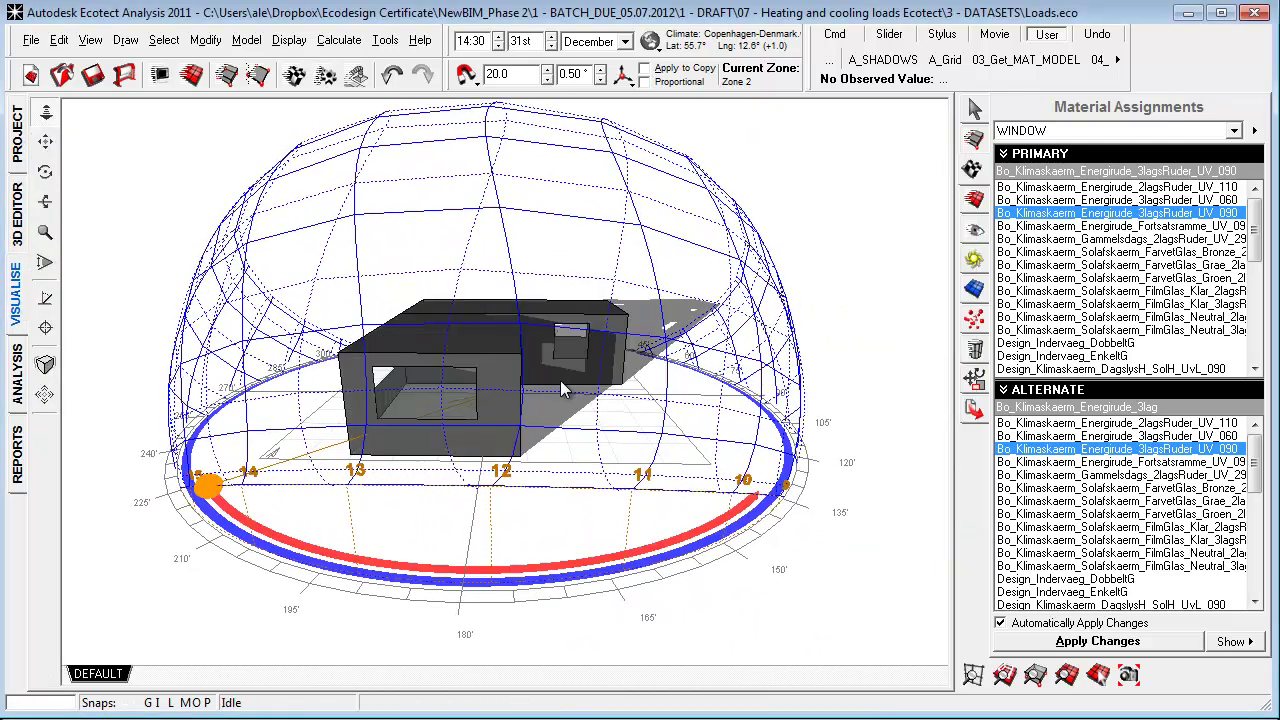
middle_drag(599, 392, 476, 402)
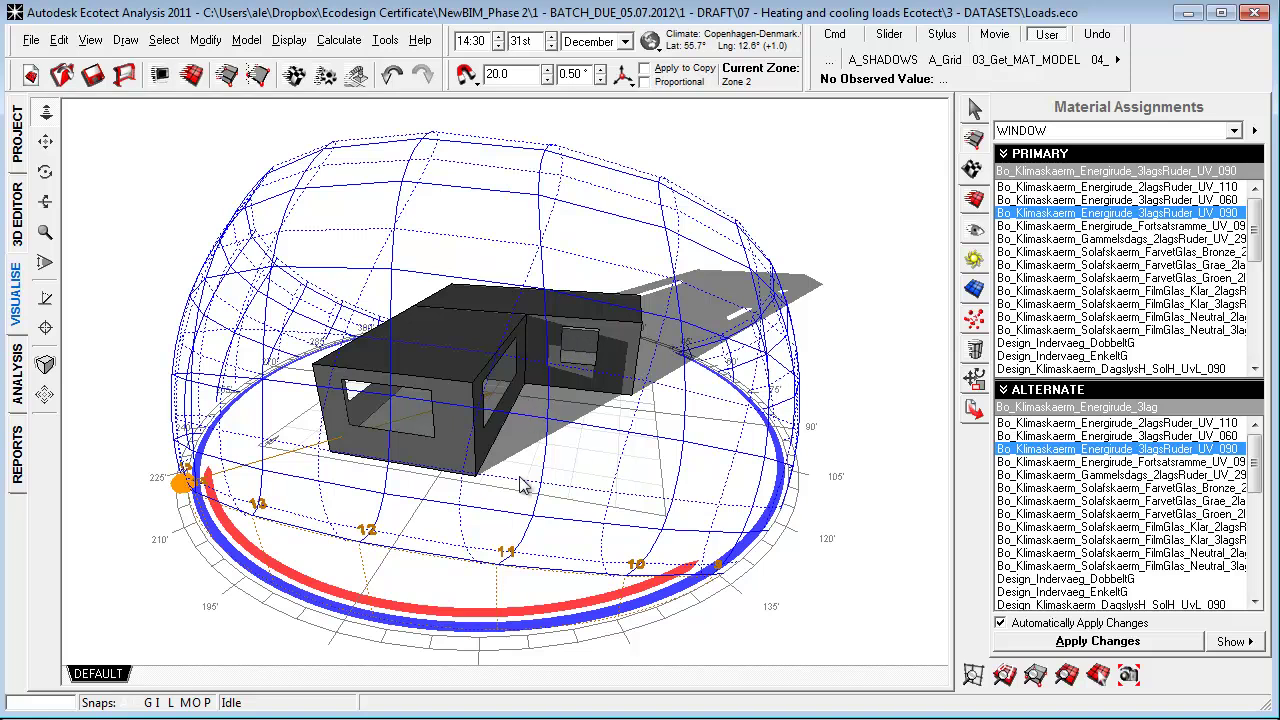
mouse_move(505, 392)
middle_down()
mouse_move(526, 389)
mouse_move(510, 388)
middle_up()
Recalculate Zone 1's passive gains in Thermal Analysis, giving 39.7% solar gains
click(18, 385)
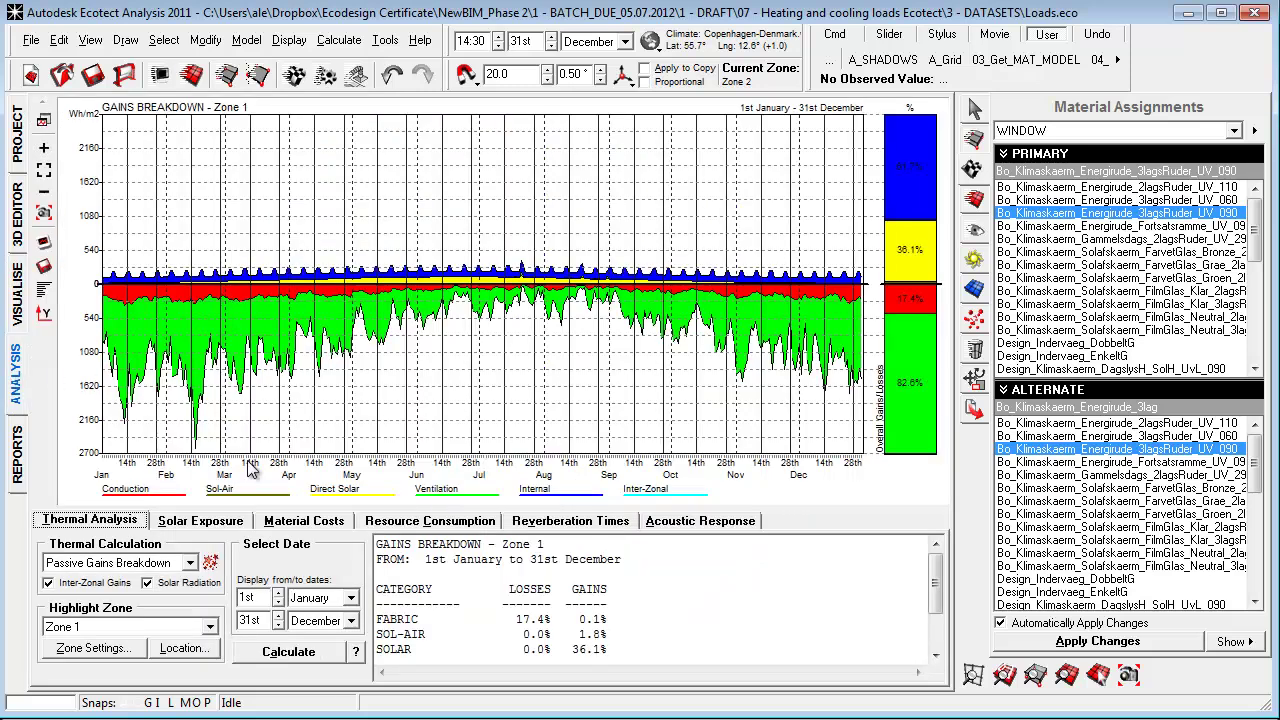
click(289, 651)
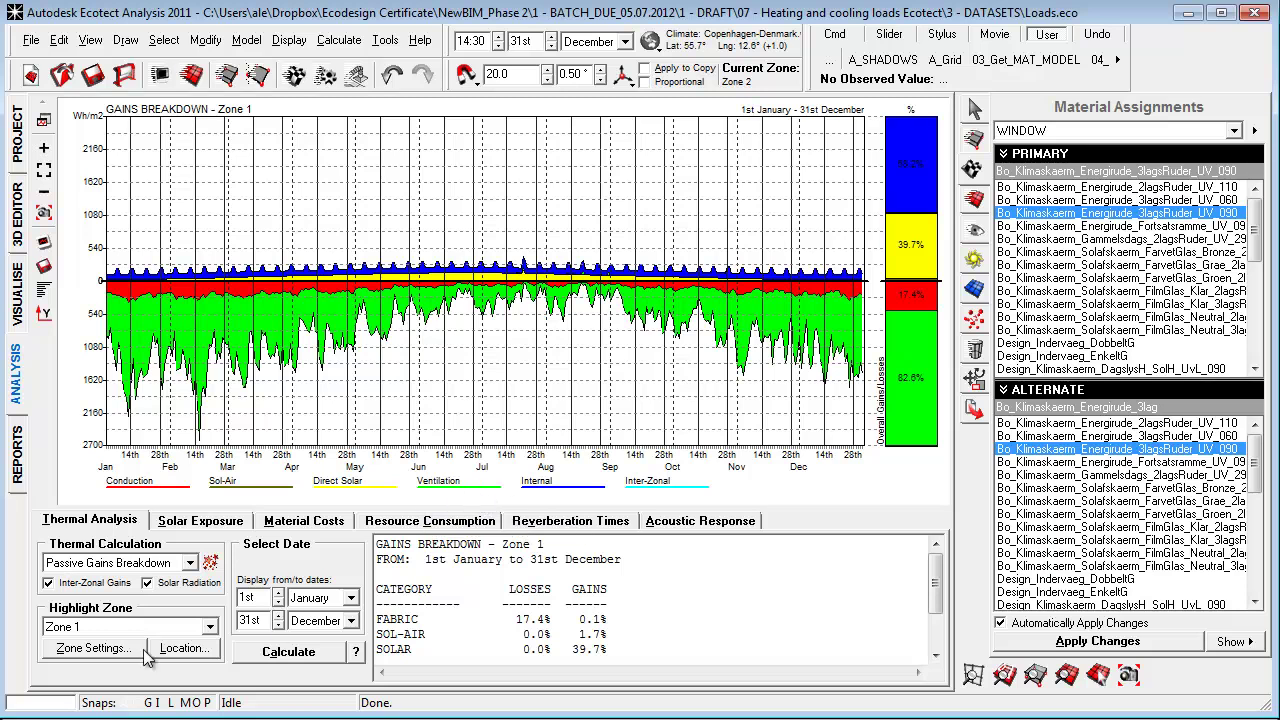
Bring up the air change rate infiltration presets in Zone 1's General Settings
click(112, 650)
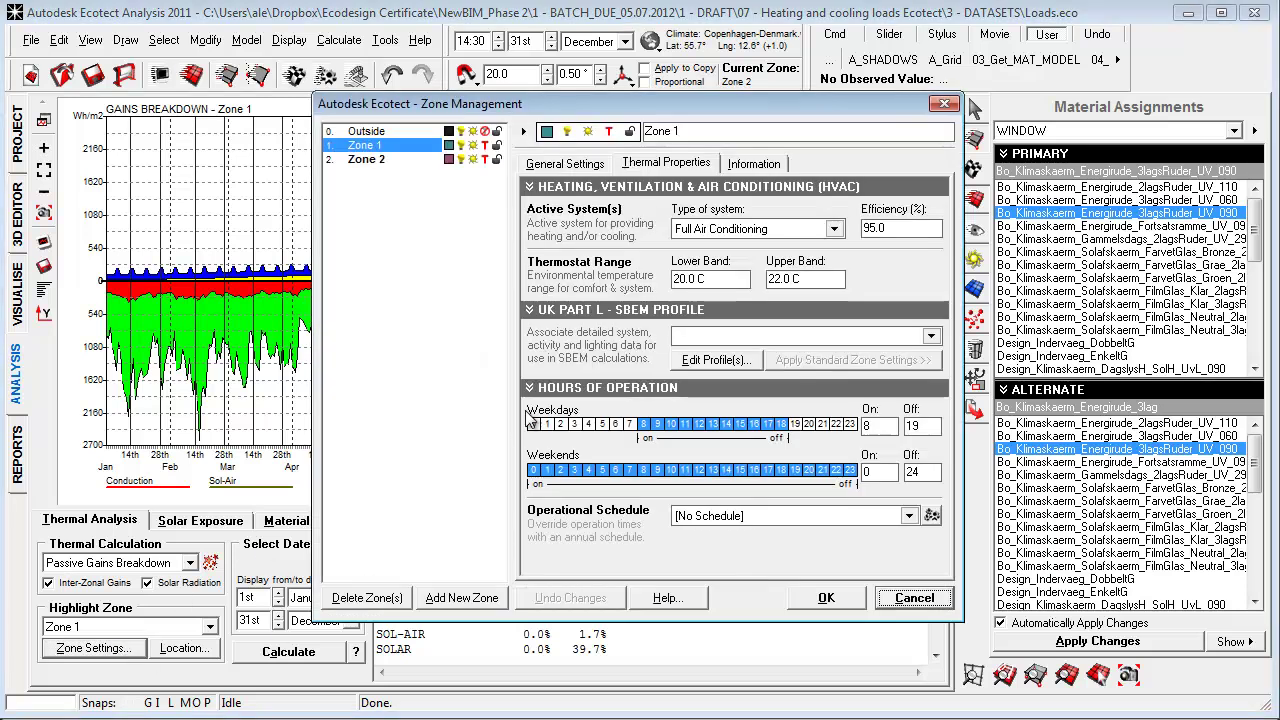
click(568, 164)
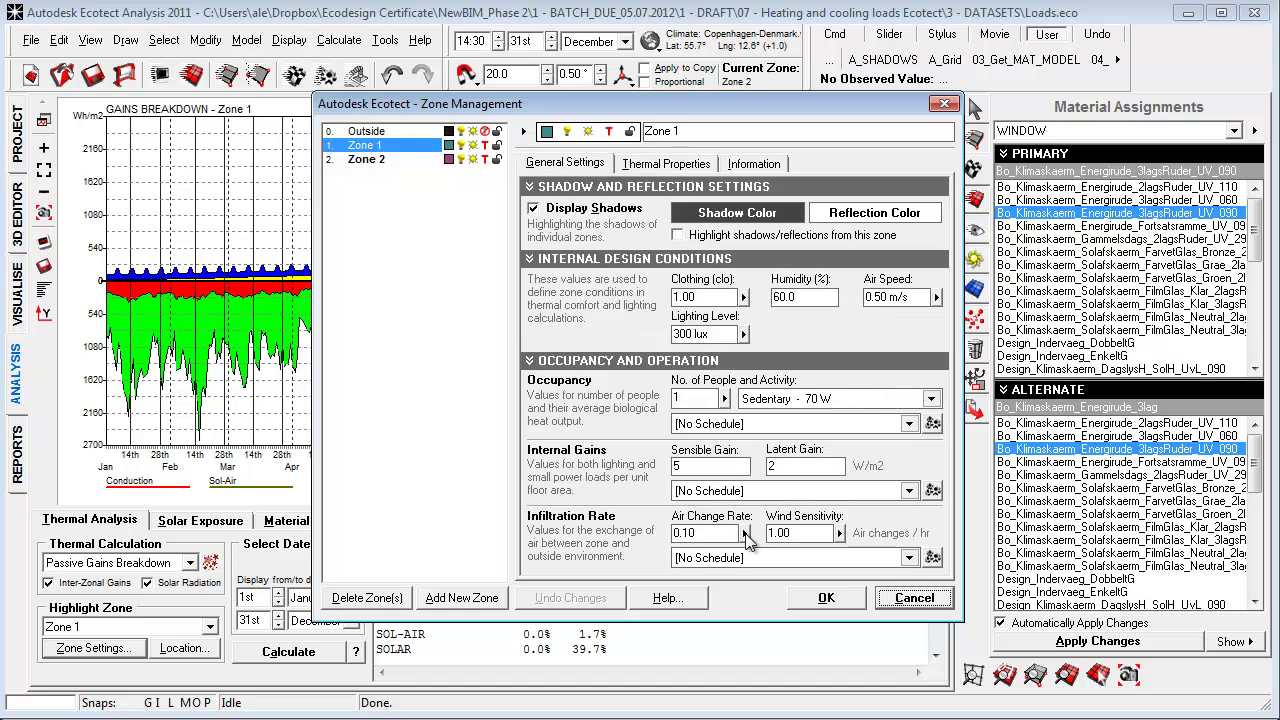
click(744, 533)
click(712, 533)
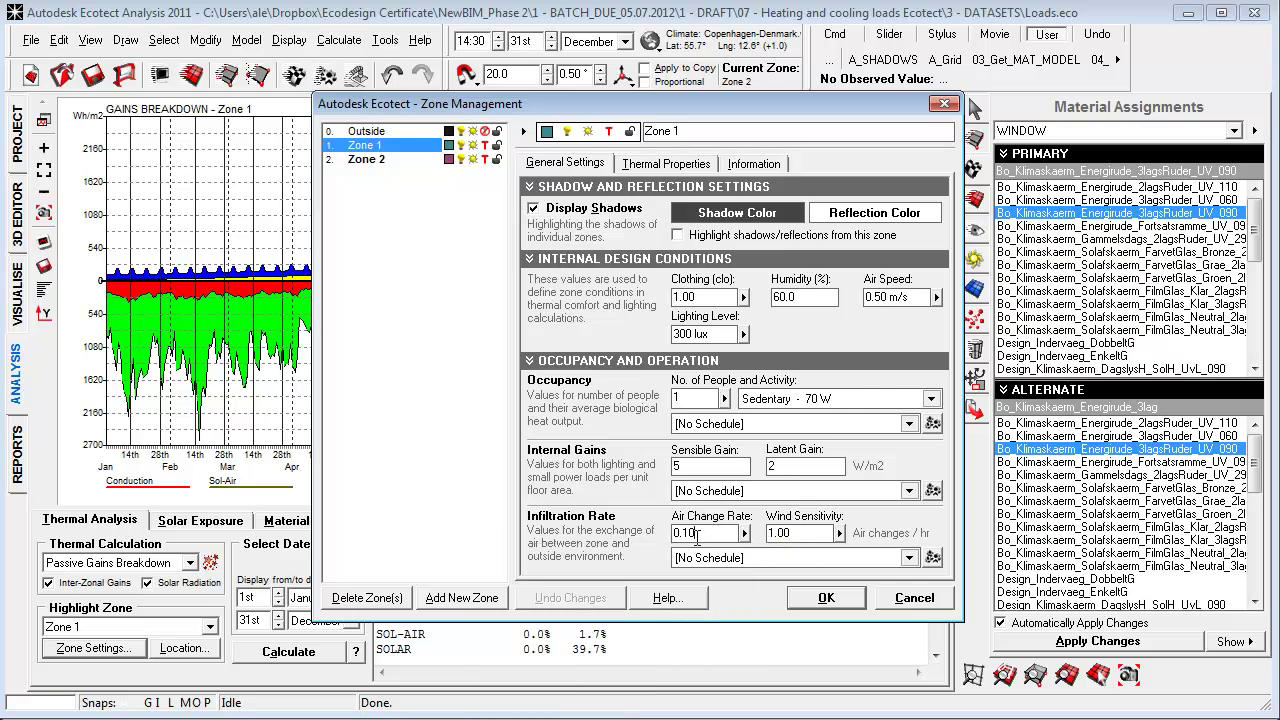
double_click(706, 533)
click(840, 534)
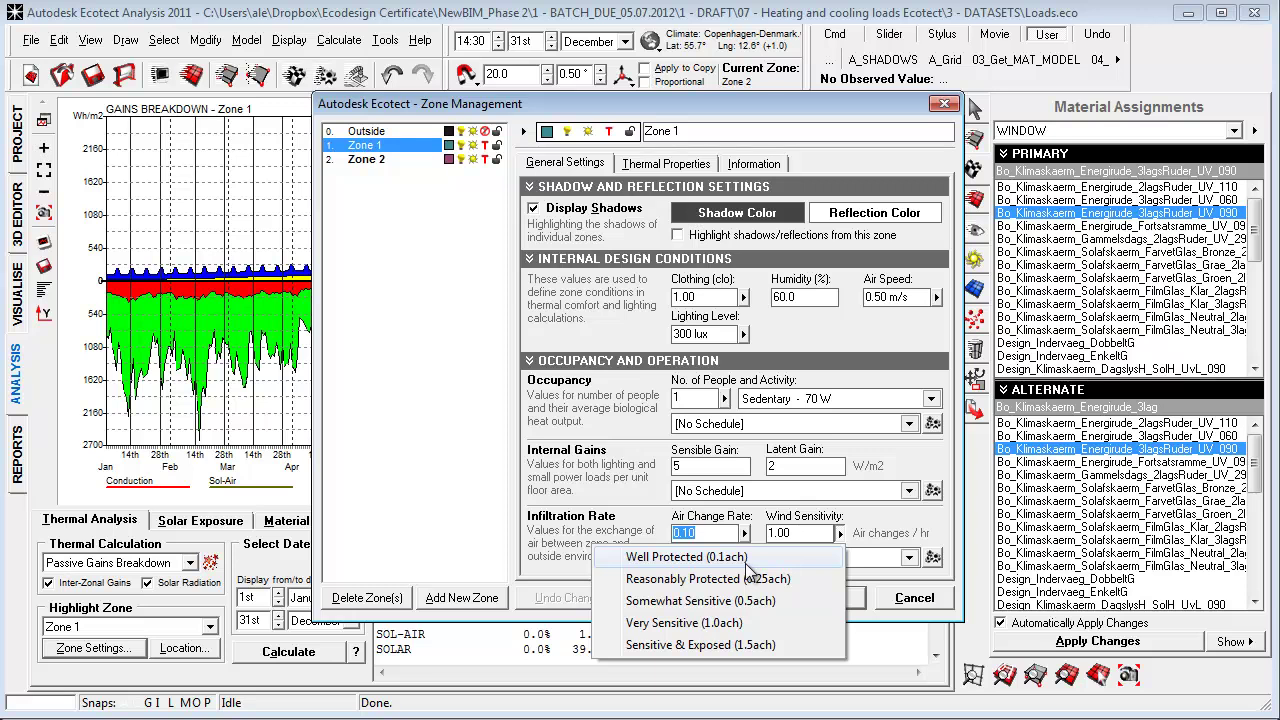
Apply the Well Protected (0.1 ach) infiltration preset, recalculate, and select the report text
click(745, 560)
click(814, 598)
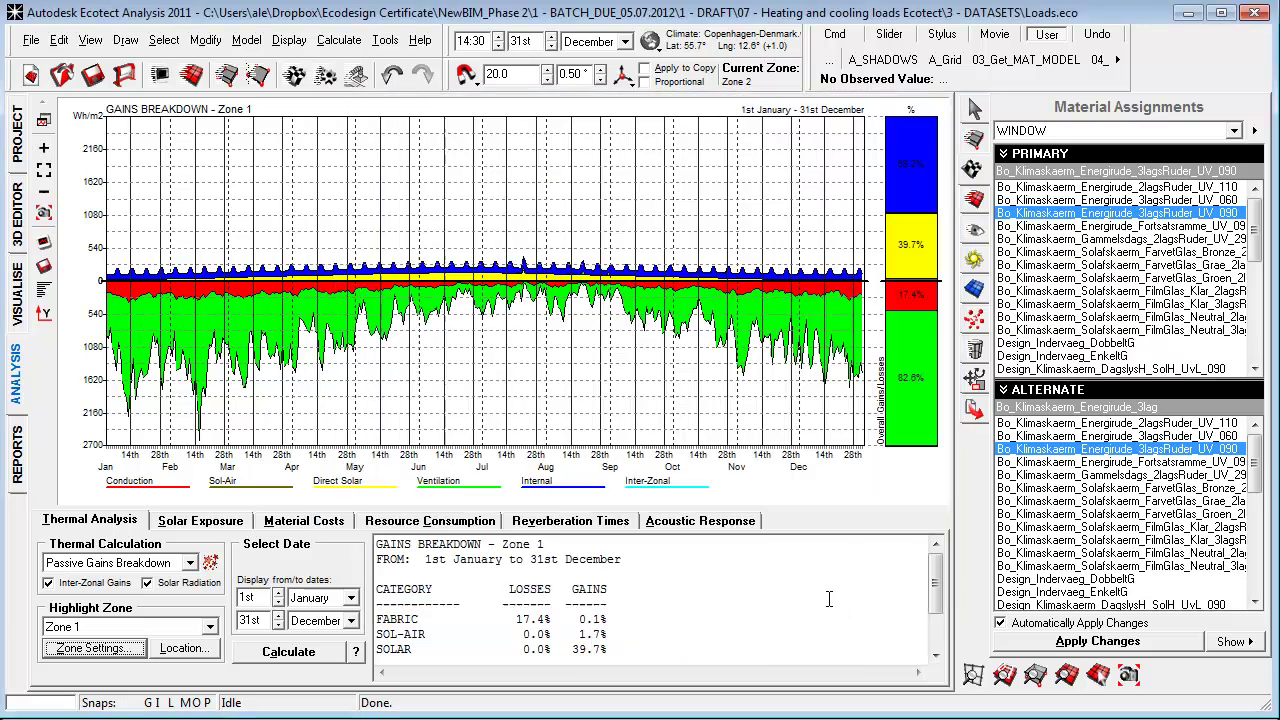
click(296, 651)
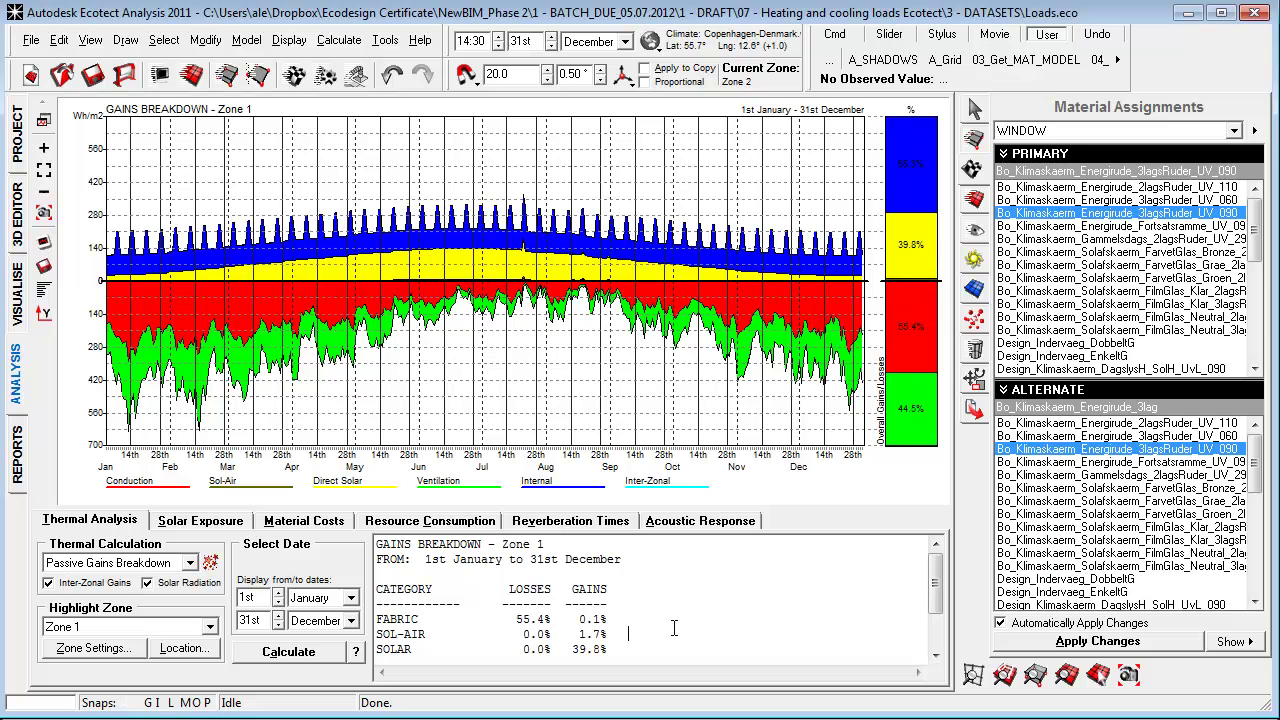
scroll(674, 628, down, 2)
drag(651, 639, 320, 537)
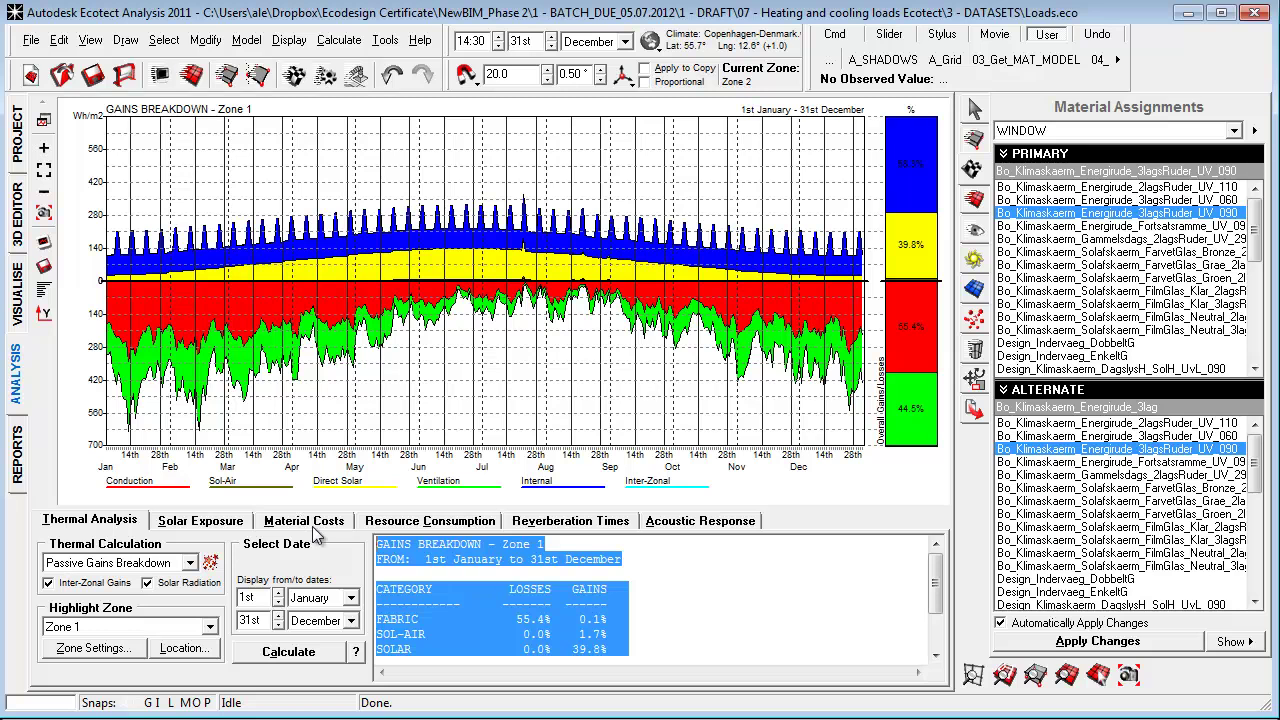
Set the glazing's visible transmittance to 0.337 for both surfaces
right_click(1065, 215)
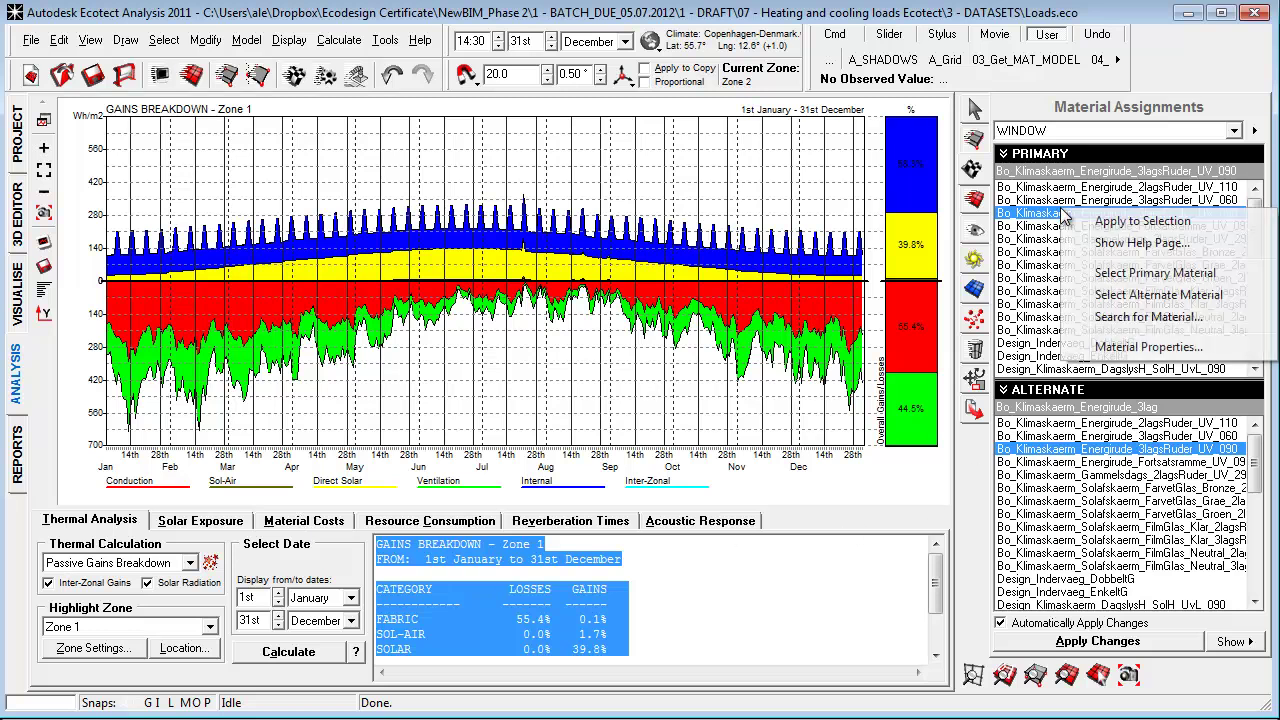
click(1100, 347)
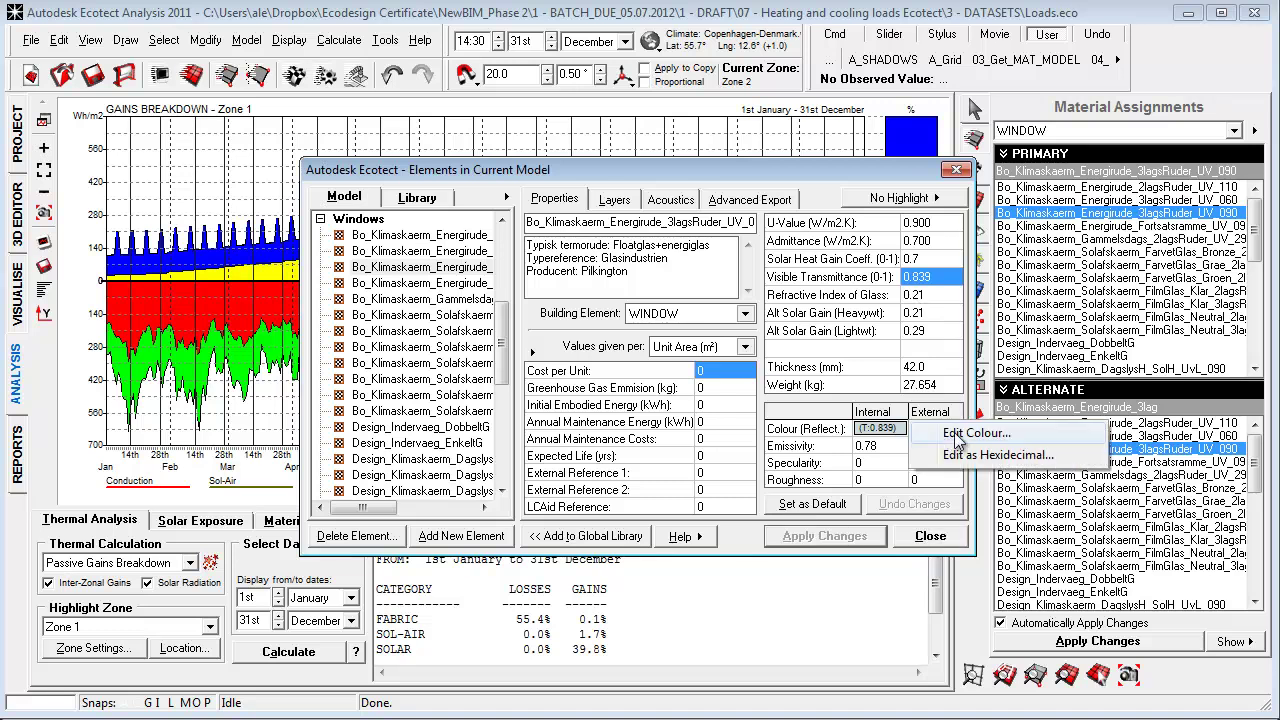
click(938, 429)
drag(716, 463, 553, 468)
click(711, 506)
click(825, 536)
Recalculate the Zone 1 passive gains breakdown with the updated window and infiltration settings
click(930, 536)
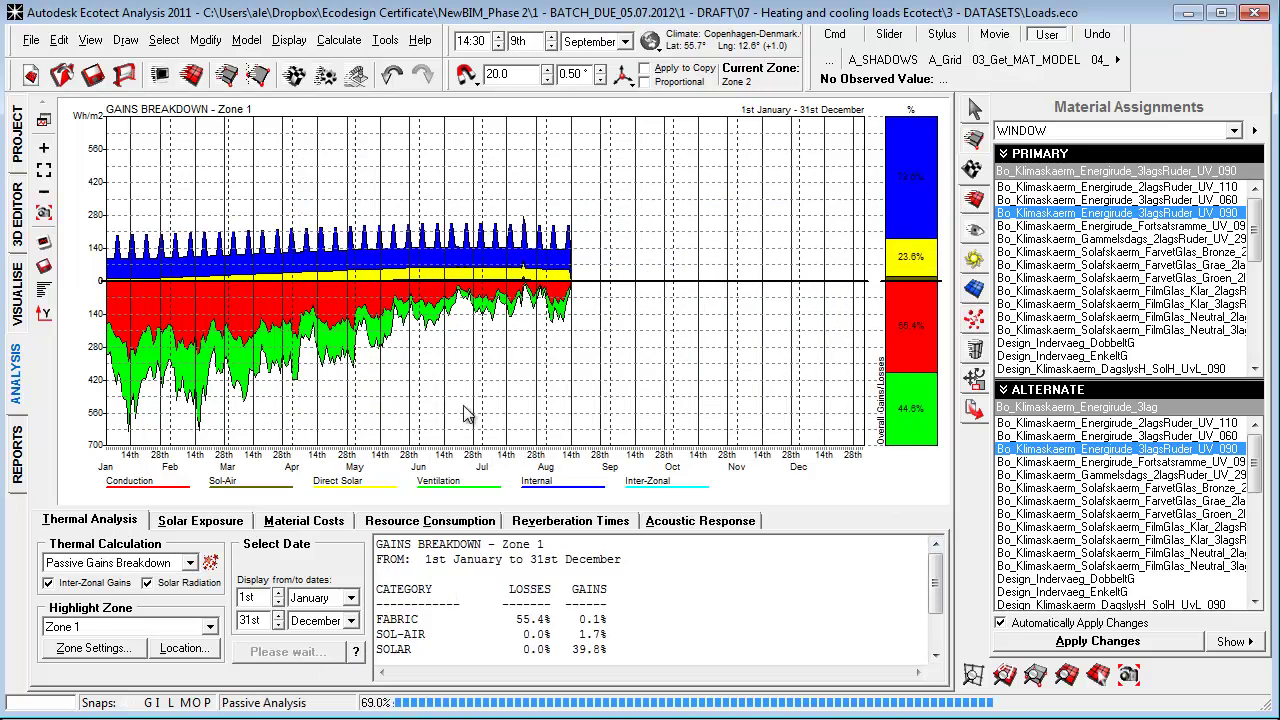